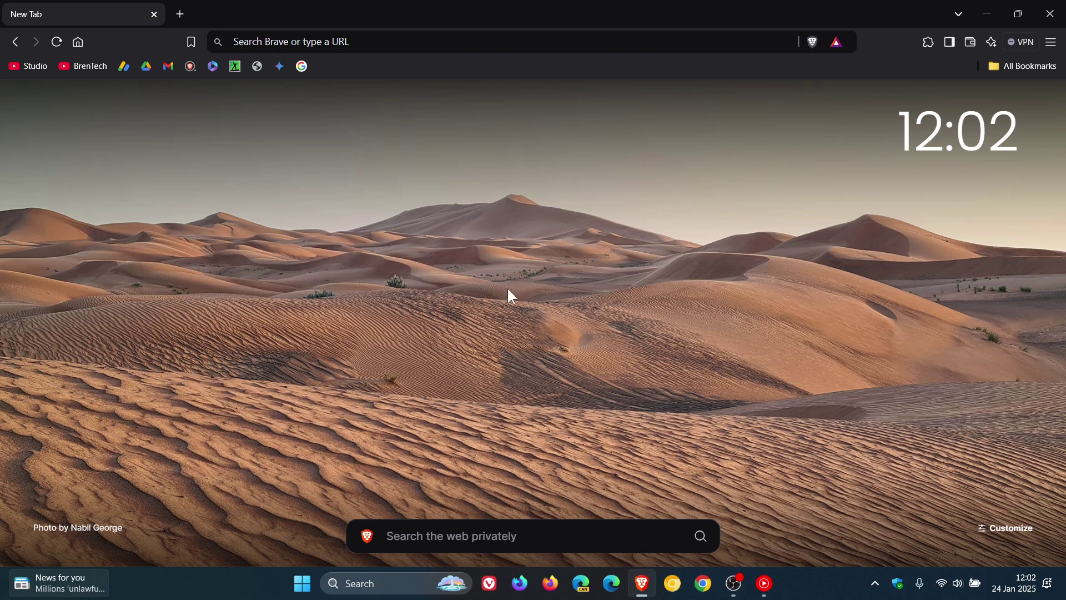
Step: Open search.brave.com from the Brave Search bookmark in the bookmarks bar
left_click(190, 67)
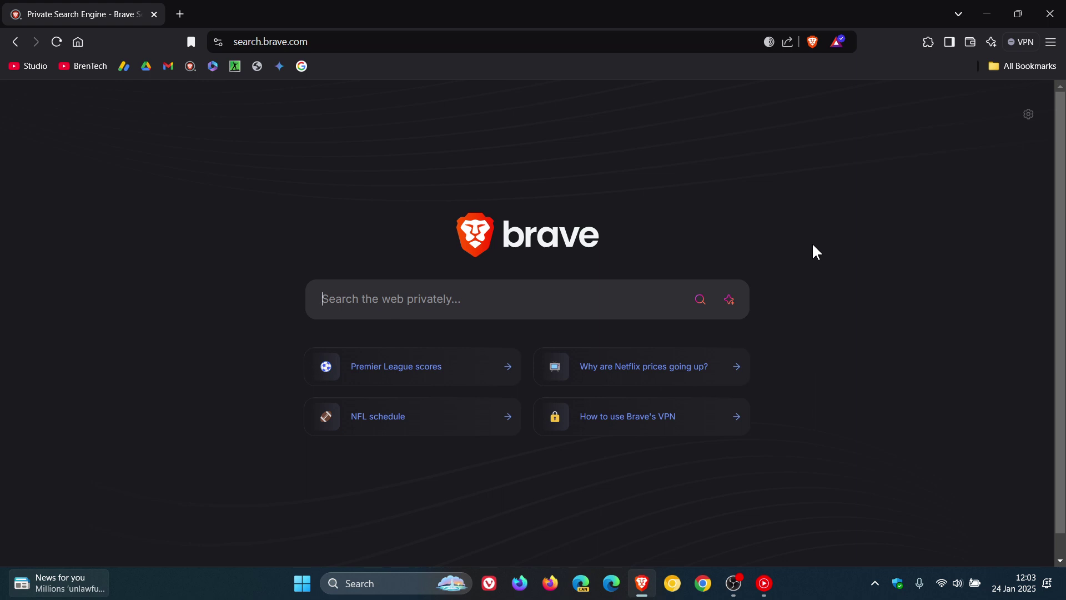
Step: Search for 'extending python with go' by choosing it from the suggestions for 'extending pyth'
left_click(414, 301)
type("extending pyth")
left_click(472, 370)
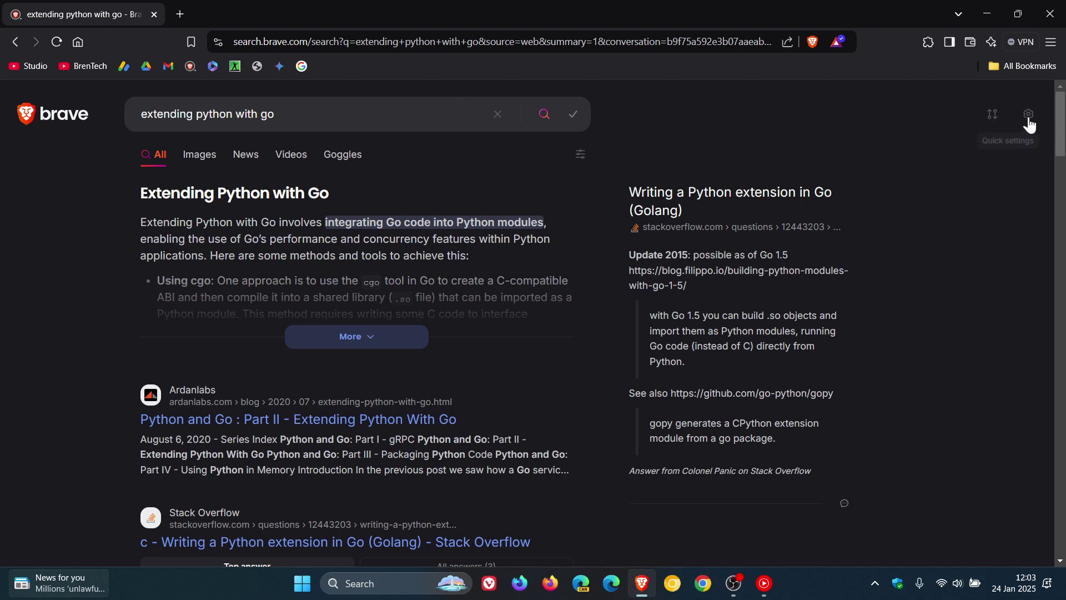
Step: Bring up the Rerank panel and browse its 17 Quick Tune domain suggestions
left_click(998, 123)
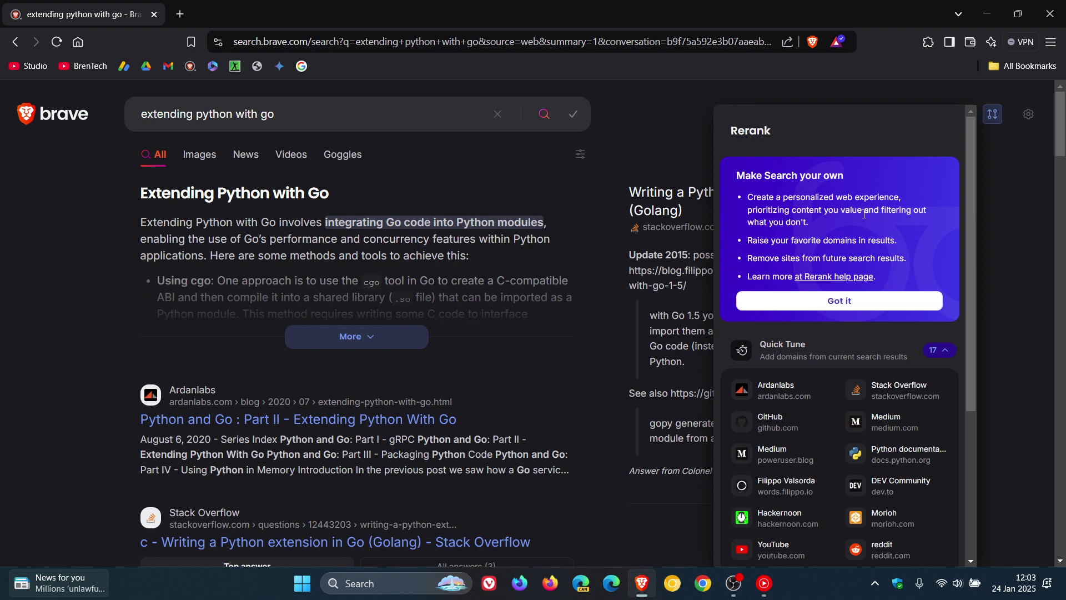
scroll(864, 214, "down", 2)
scroll(865, 214, "down", 2)
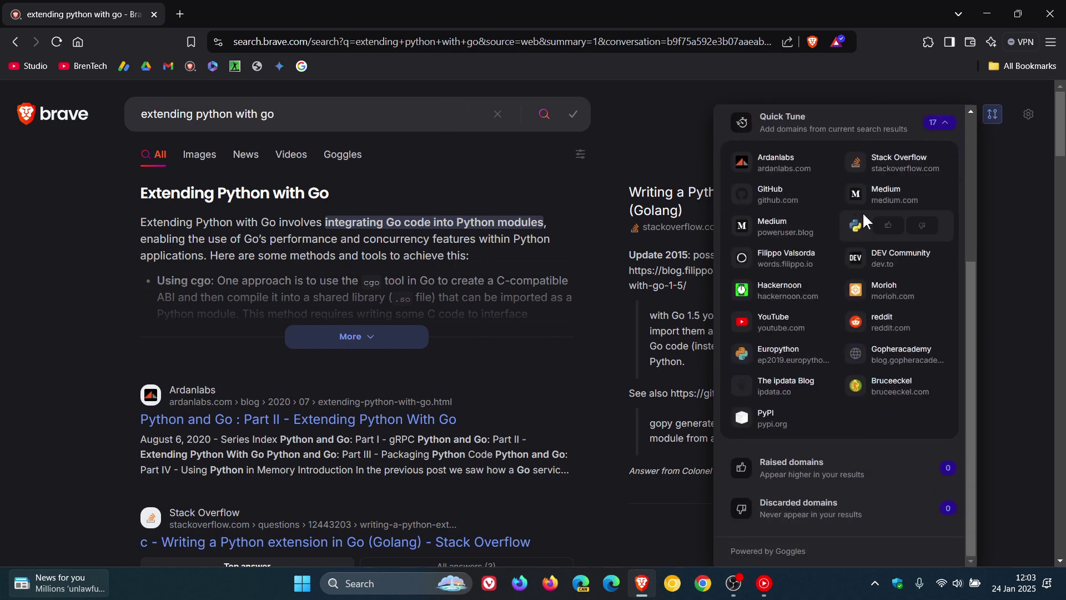
scroll(863, 213, "up", 4)
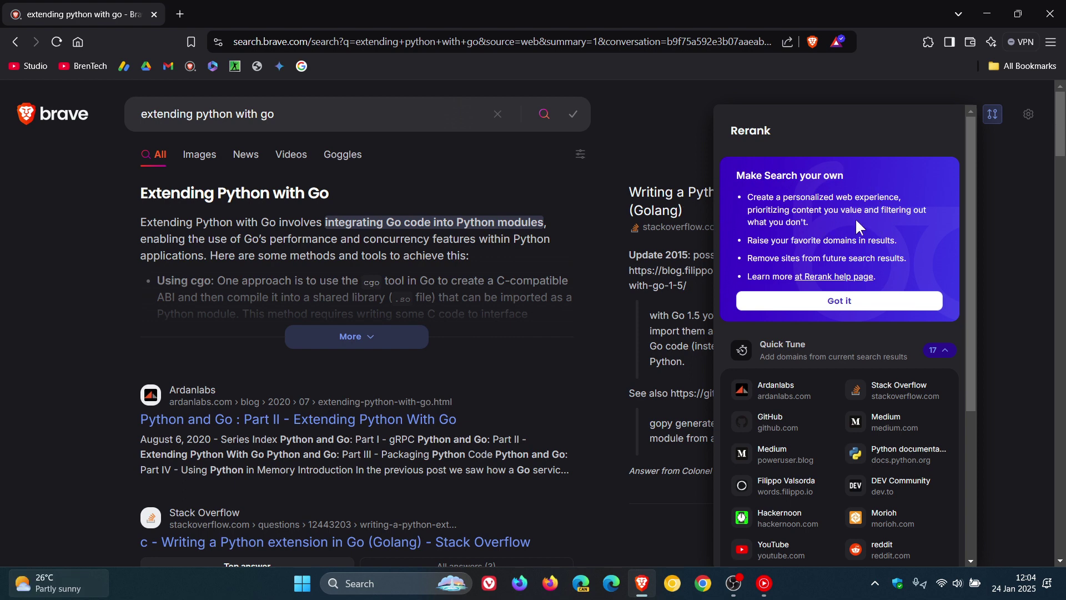
Step: Dismiss the intro card, thumbs-down blog.gopheracademy.com, and thumbs-up reddit.com in Quick Tune
left_click(838, 303)
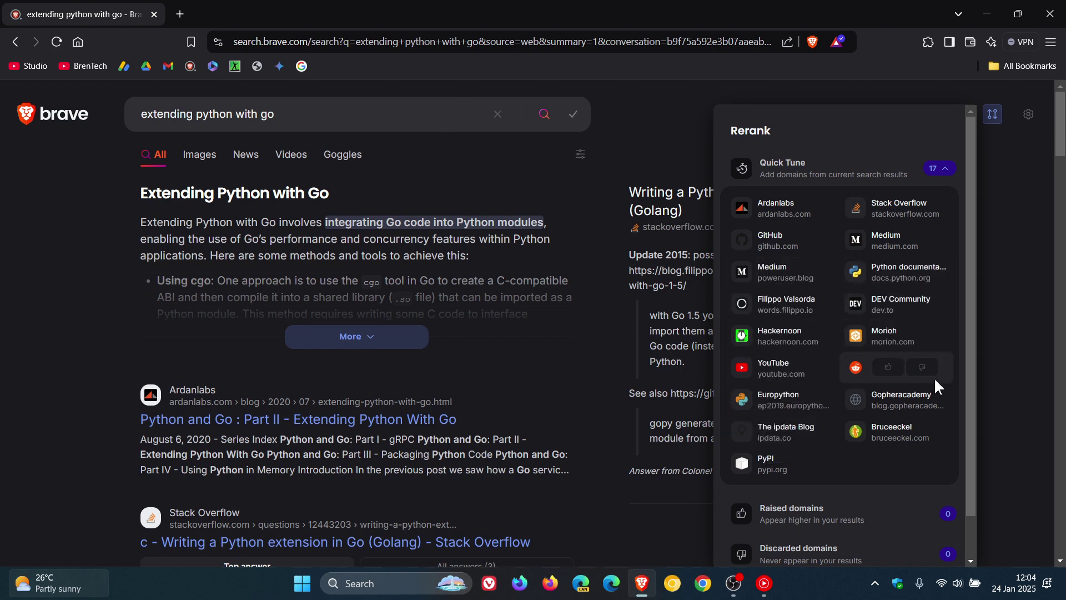
mouse_move(887, 398)
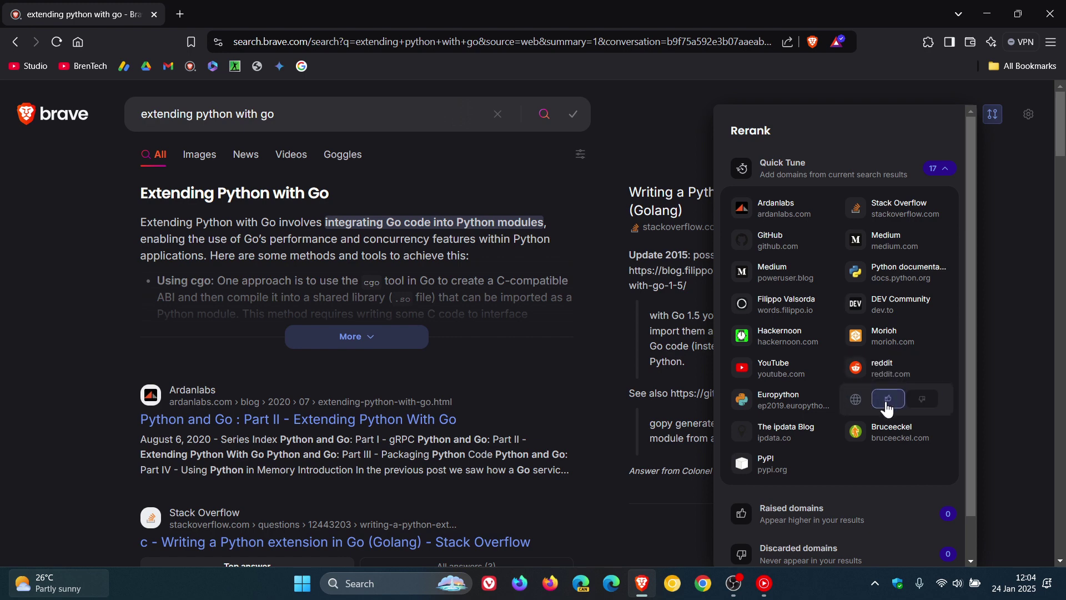
left_click(921, 401)
scroll(896, 479, "down", 2)
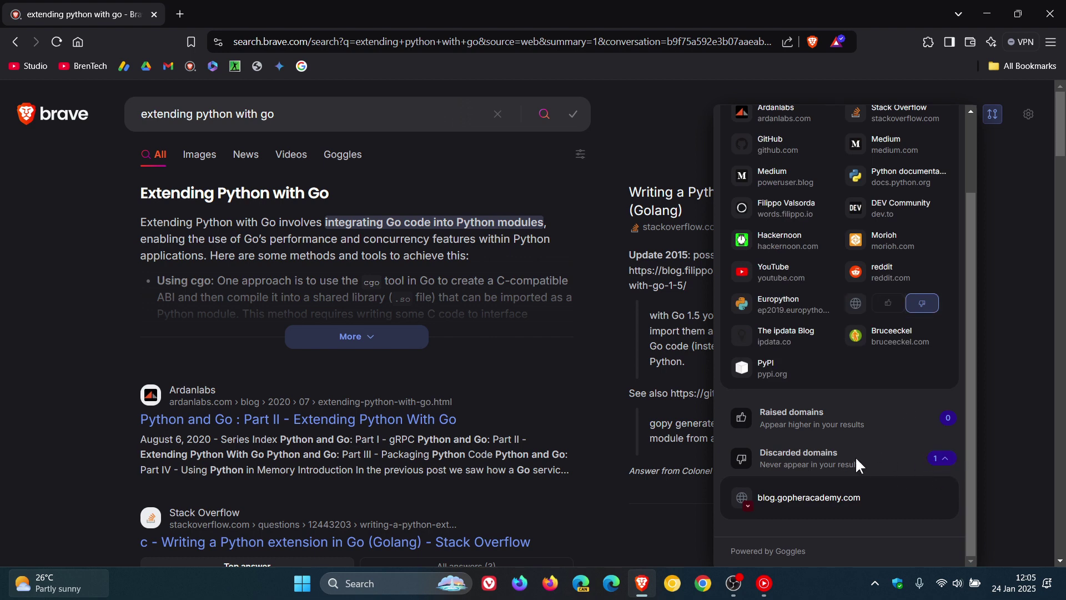
mouse_move(875, 271)
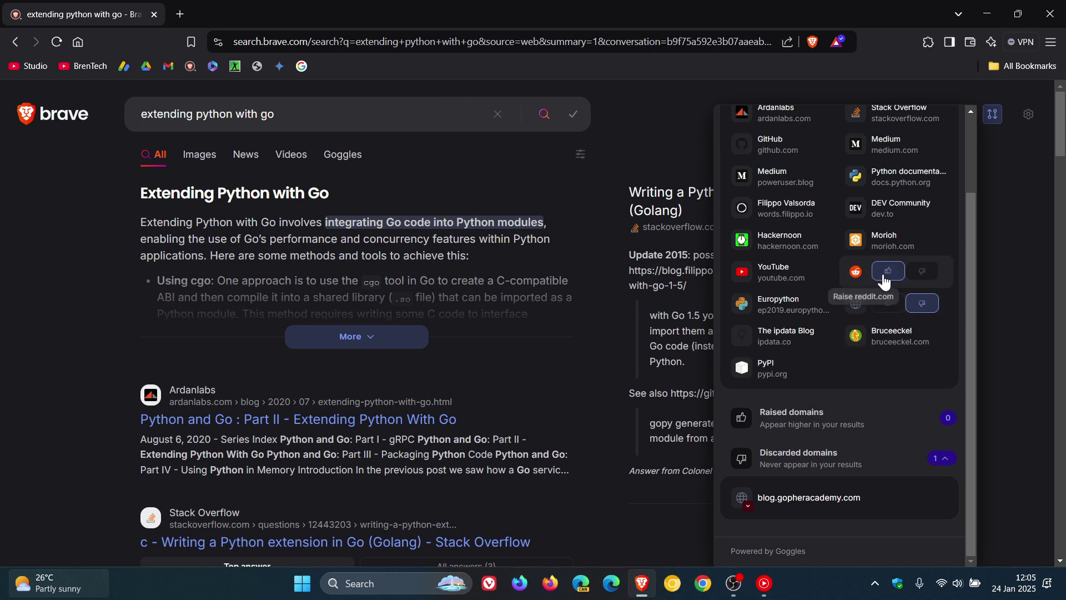
left_click(886, 275)
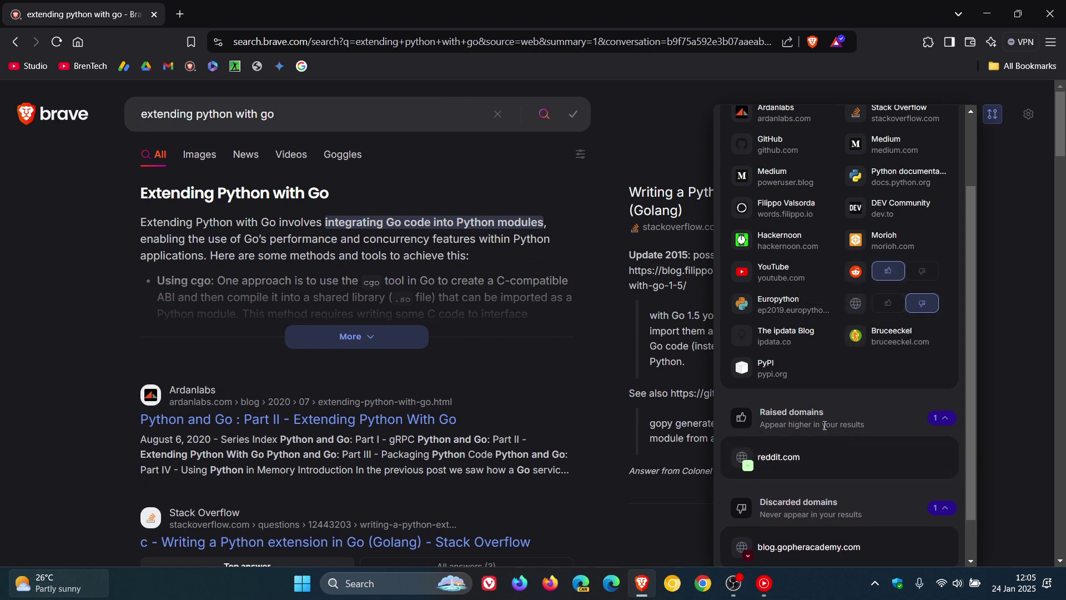
scroll(824, 425, "up", 3)
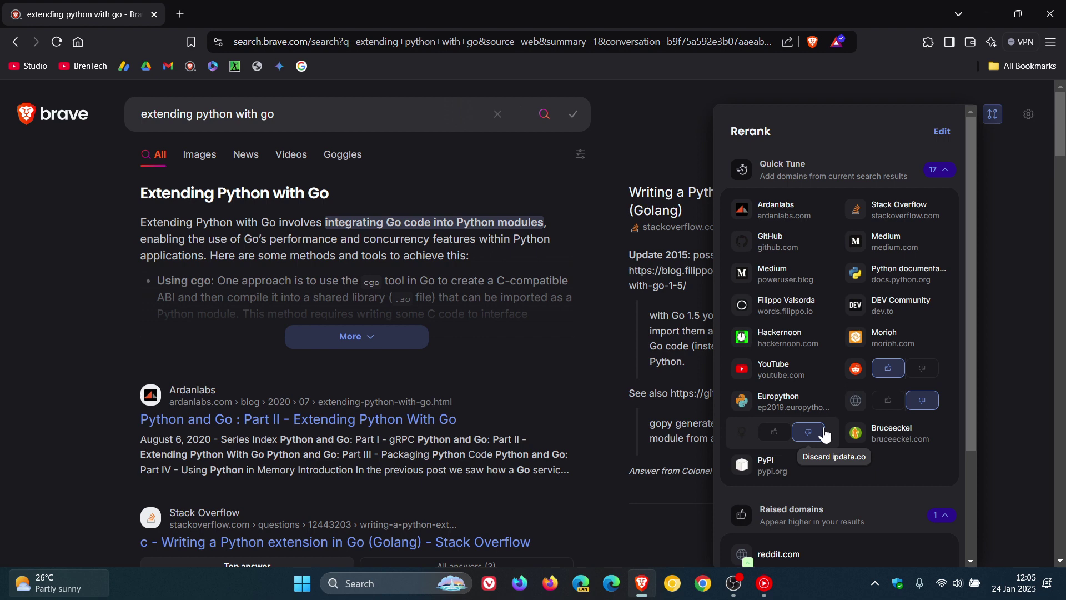
Step: Remove blog.gopheracademy.com from the Discarded domains list using its trash icon
scroll(847, 489, "down", 3)
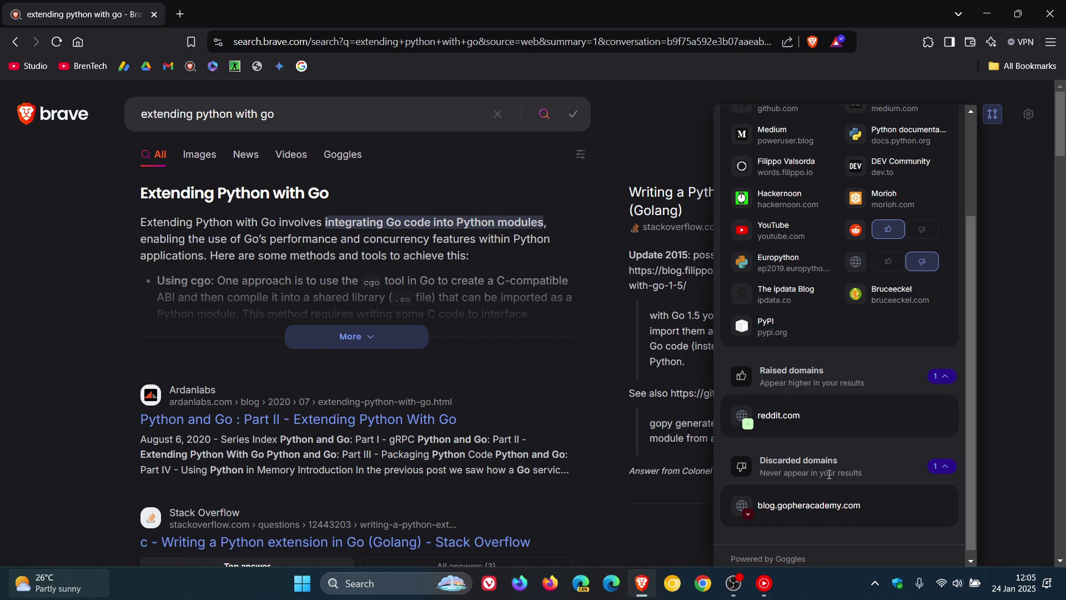
mouse_move(833, 505)
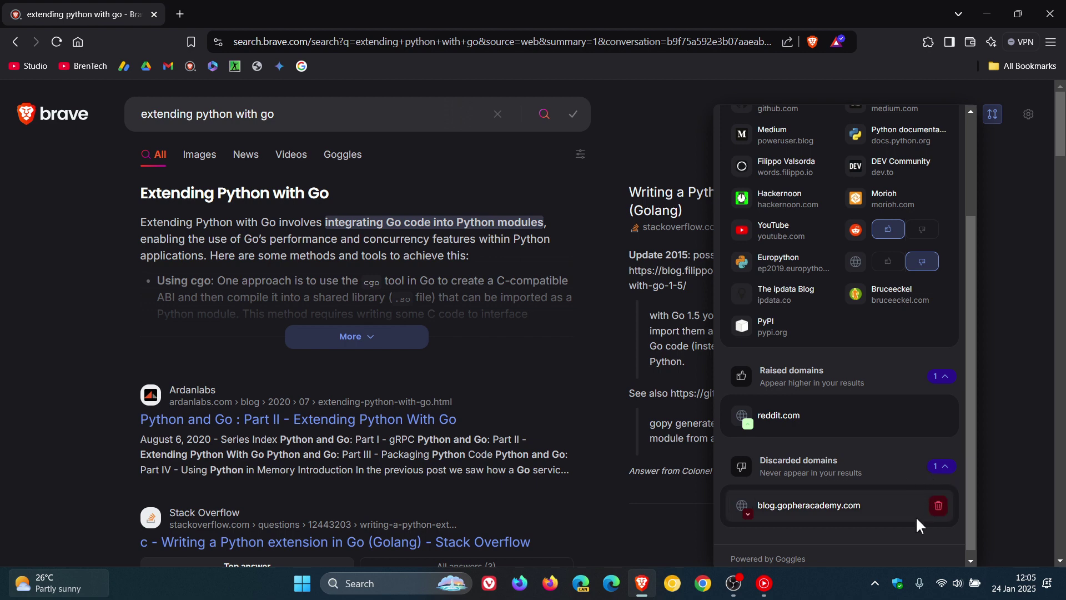
left_click(944, 466)
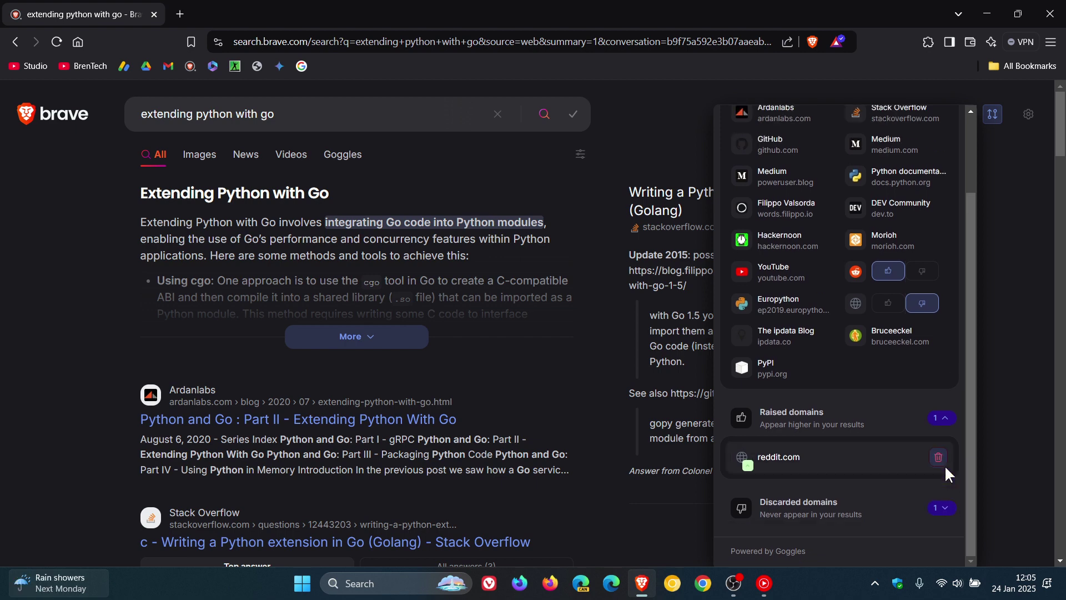
left_click(943, 505)
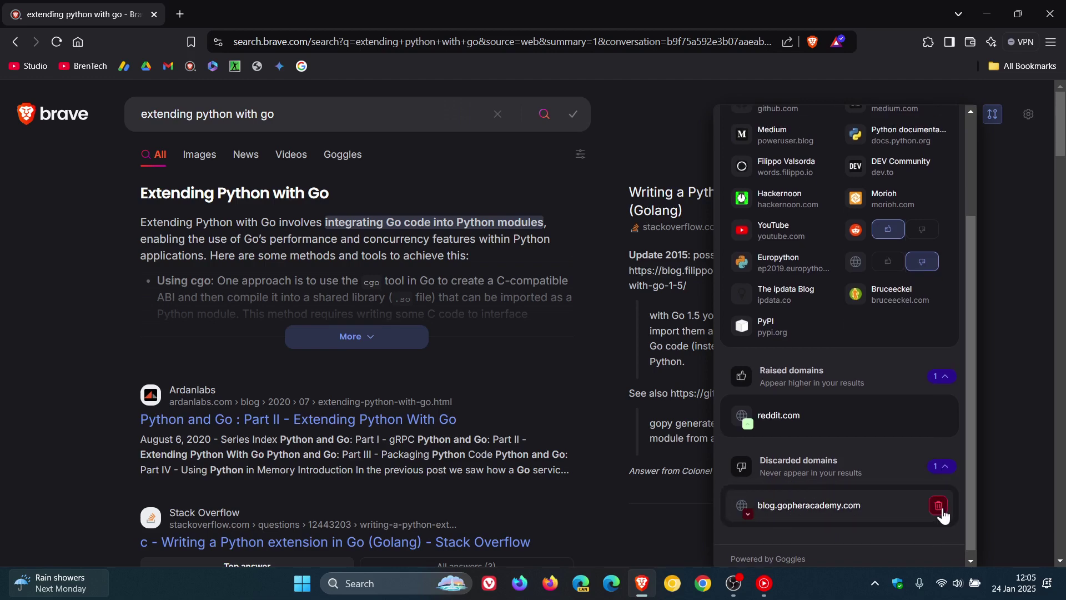
left_click(940, 506)
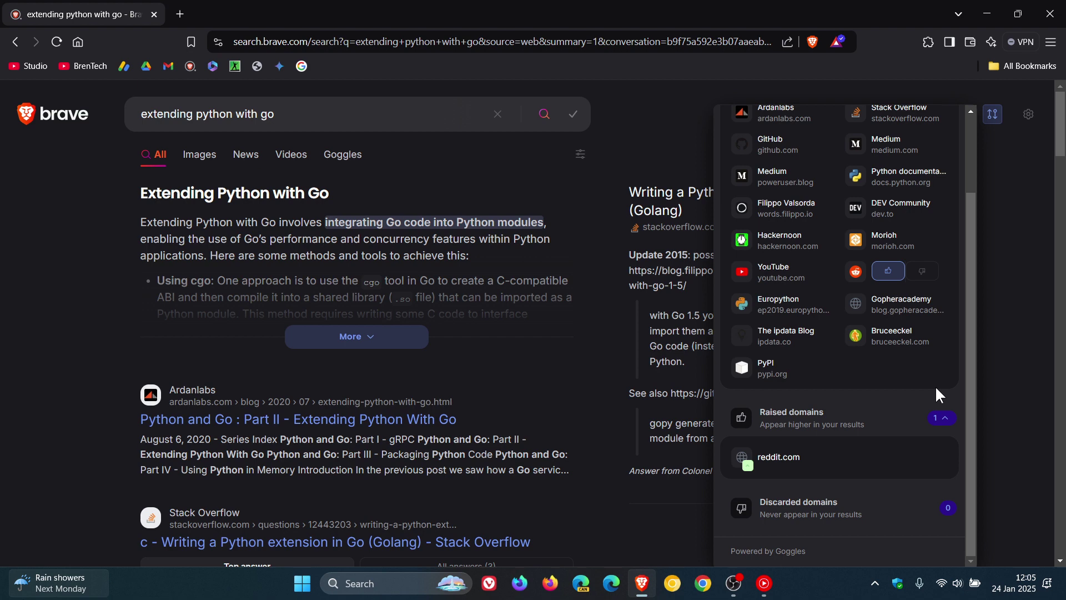
scroll(867, 333, "up", 2)
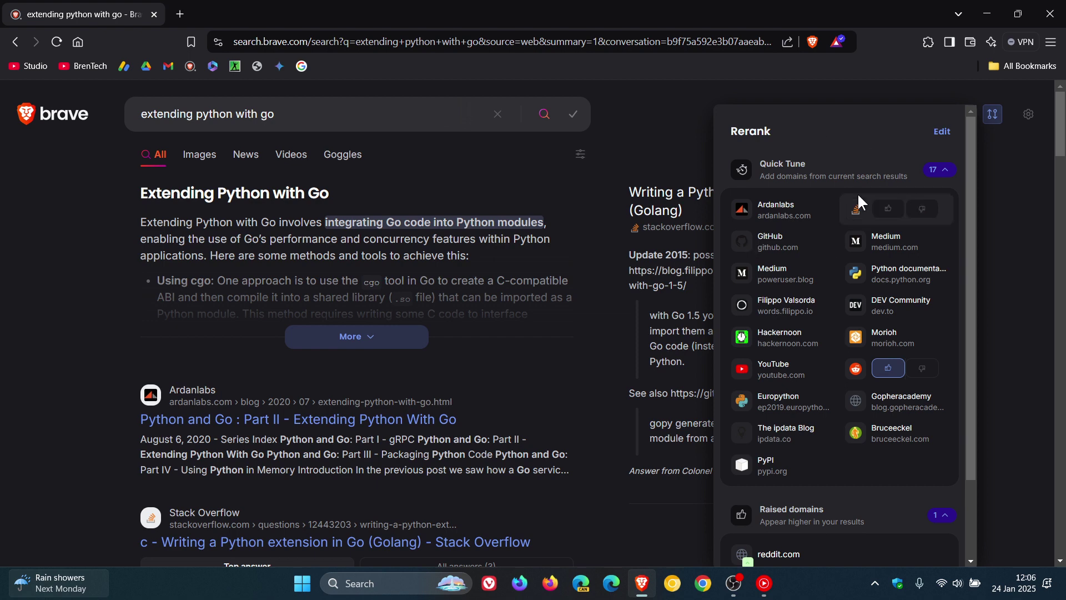
Step: Close the Rerank panel to show the full 'extending python with go' results
left_click(1028, 261)
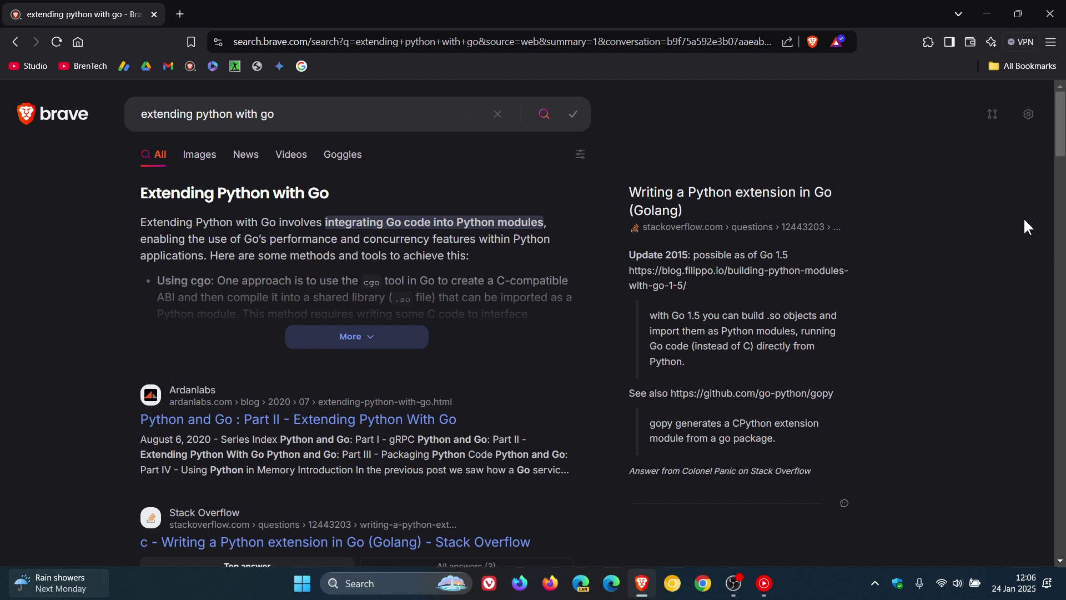
Step: Reopen and close the Rerank panel, then return home via the Brave logo
left_click(993, 114)
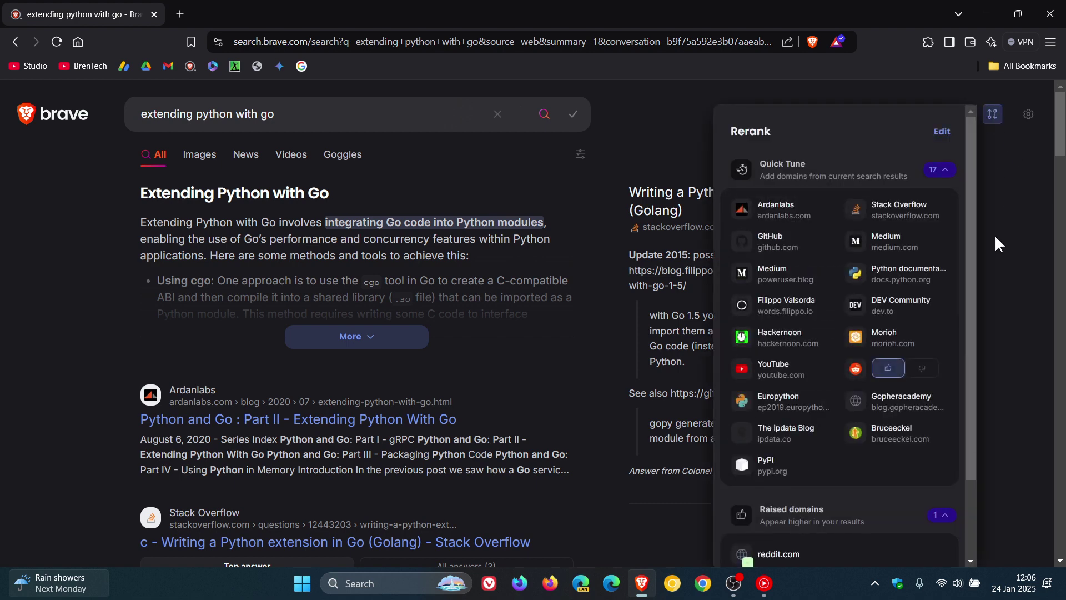
left_click(1004, 291)
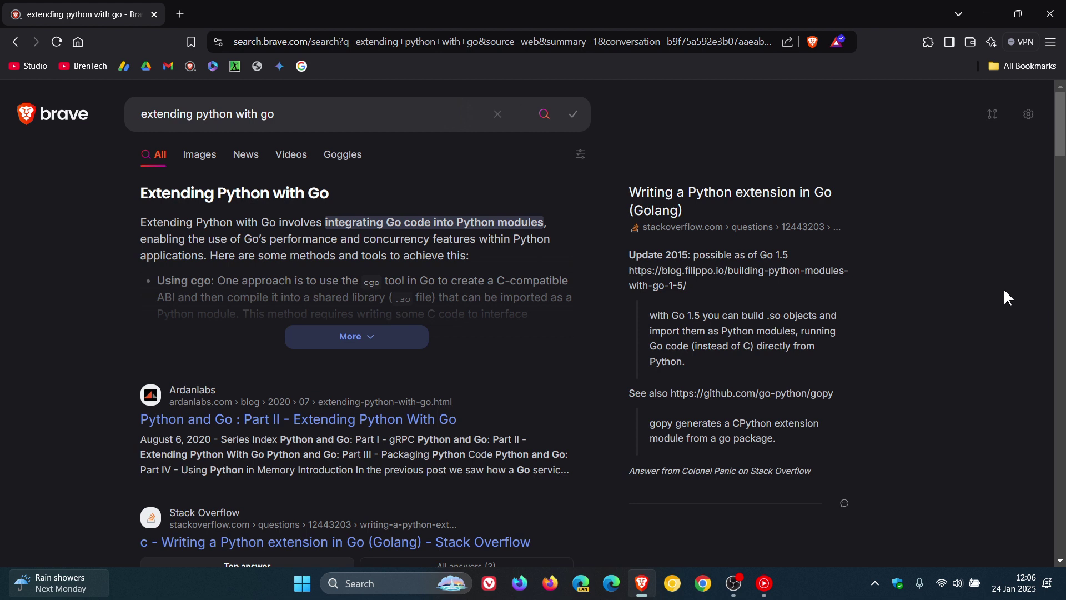
left_click(75, 40)
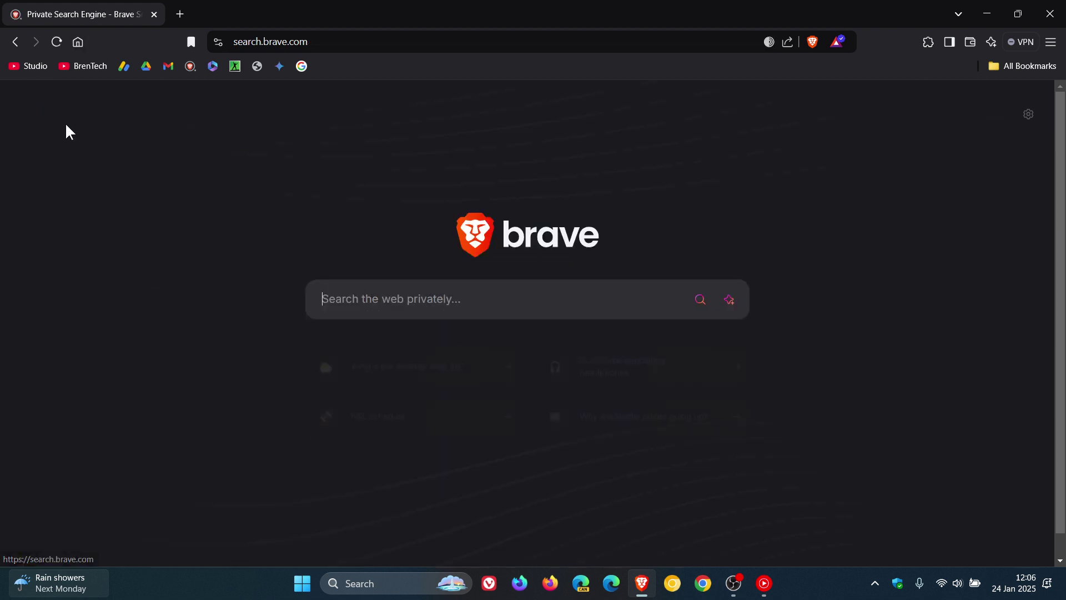